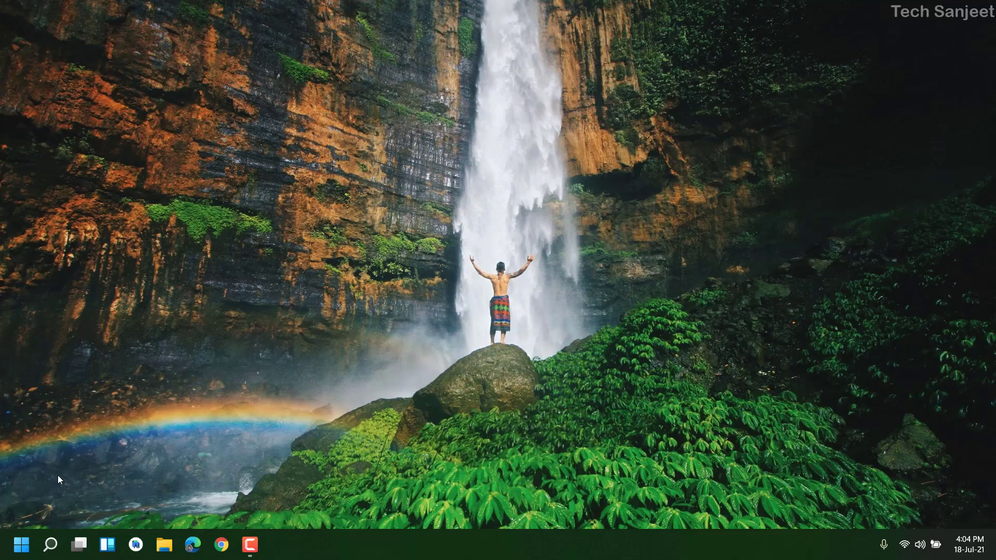
- Toggle the Start menu open and shut a few times, ending on the waterfall desktop
click(29, 545)
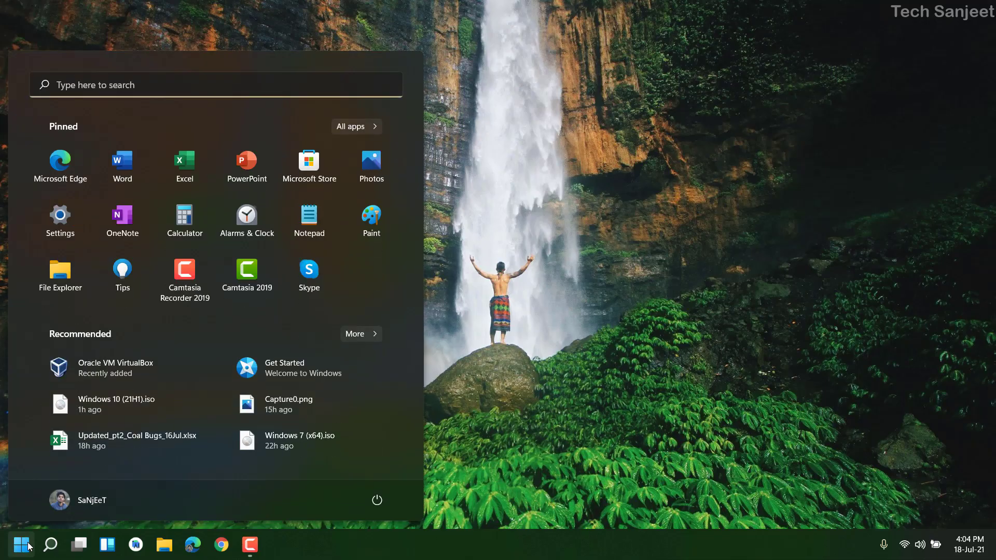
click(29, 545)
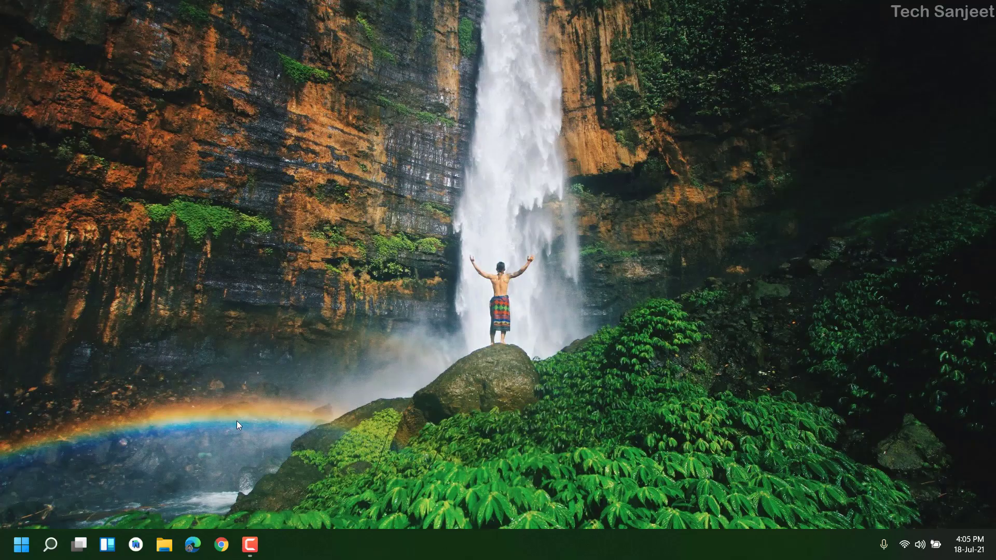
key(super)
key(super)
click(22, 545)
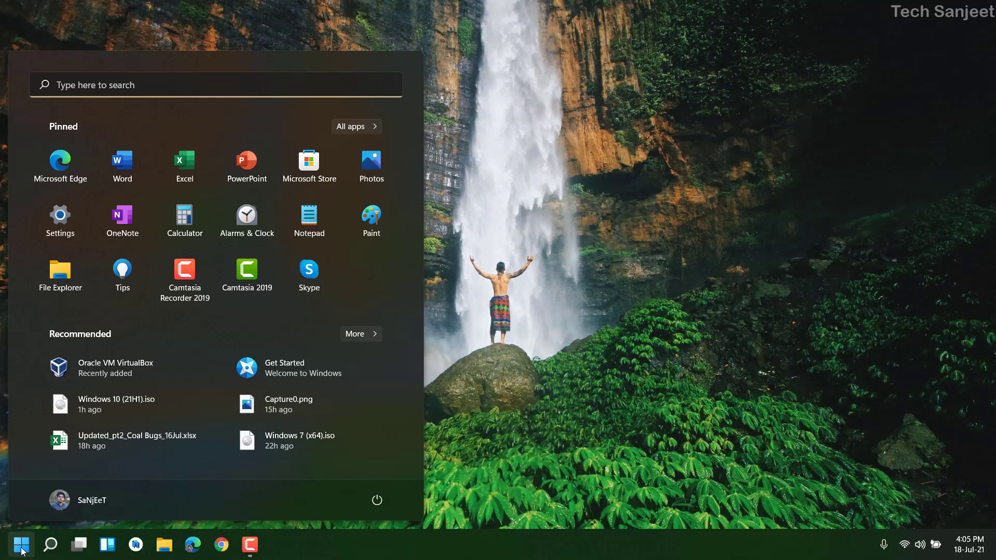
click(22, 552)
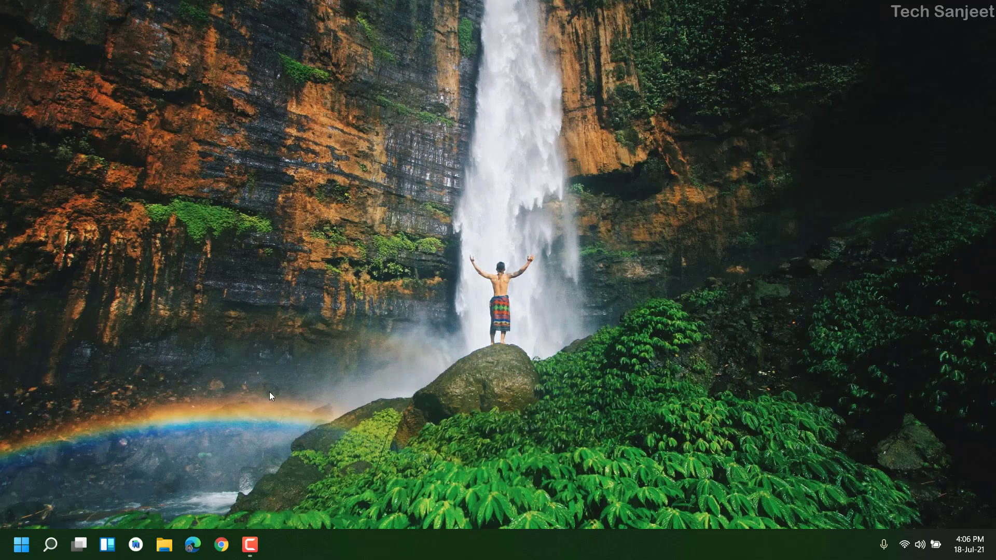
- Apply the Windows (dark) theme from Settings' Personalization page
key(super+i)
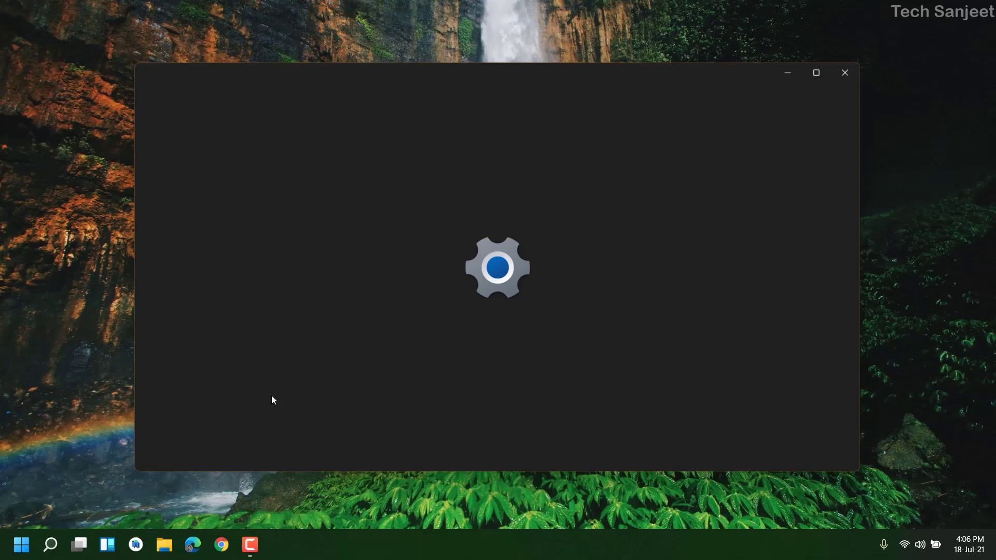
click(266, 276)
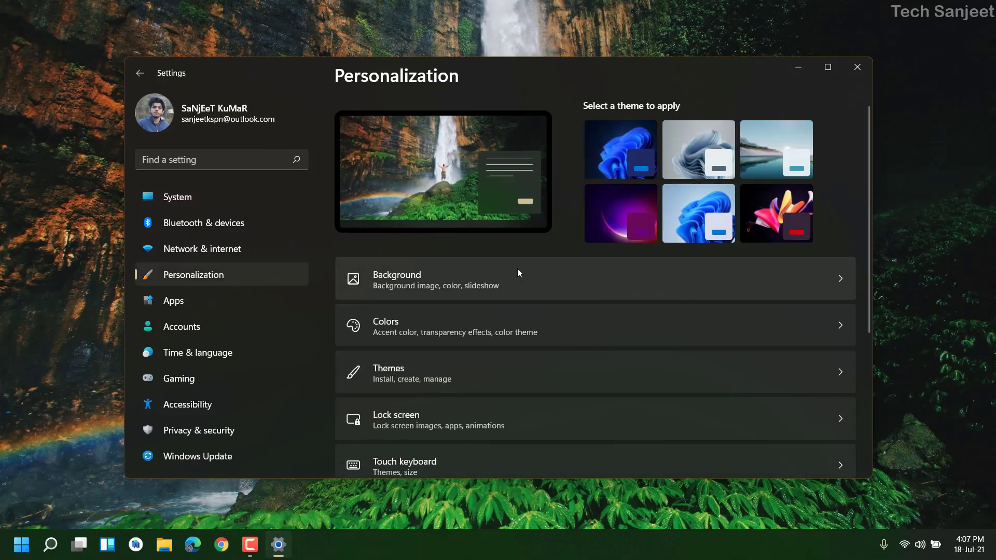
click(631, 166)
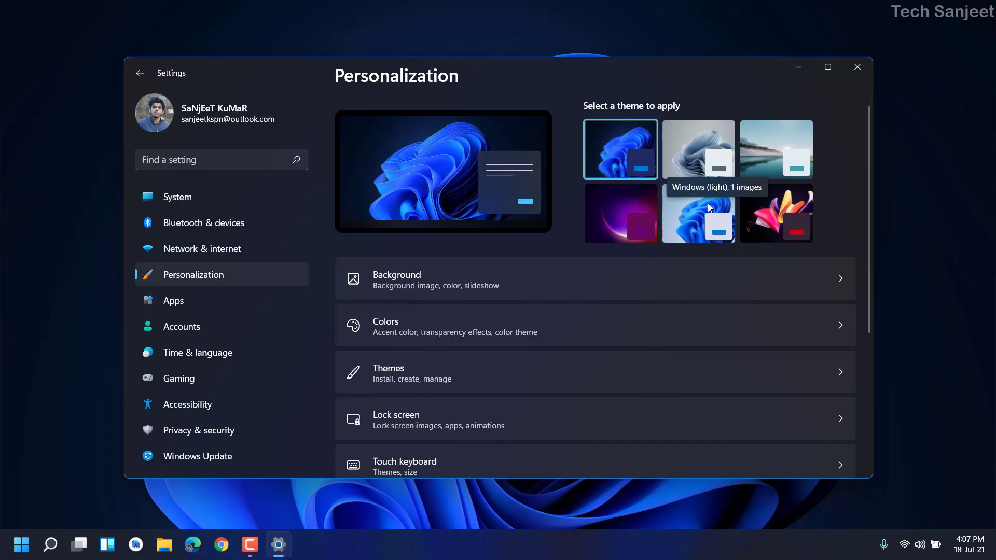
- Preview the dark Start menu and blue bloom wallpaper, then bring Settings back
click(26, 551)
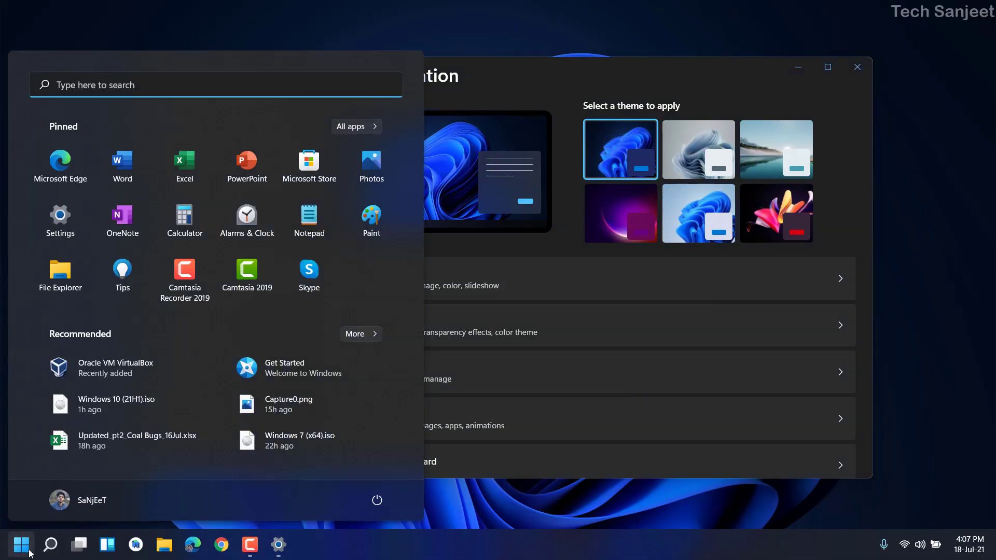
click(29, 553)
click(799, 68)
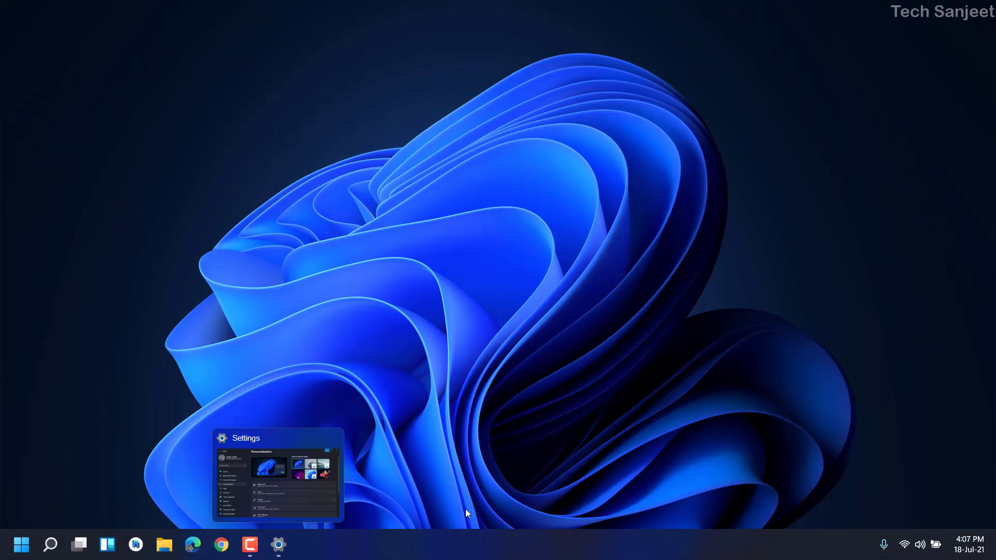
click(278, 546)
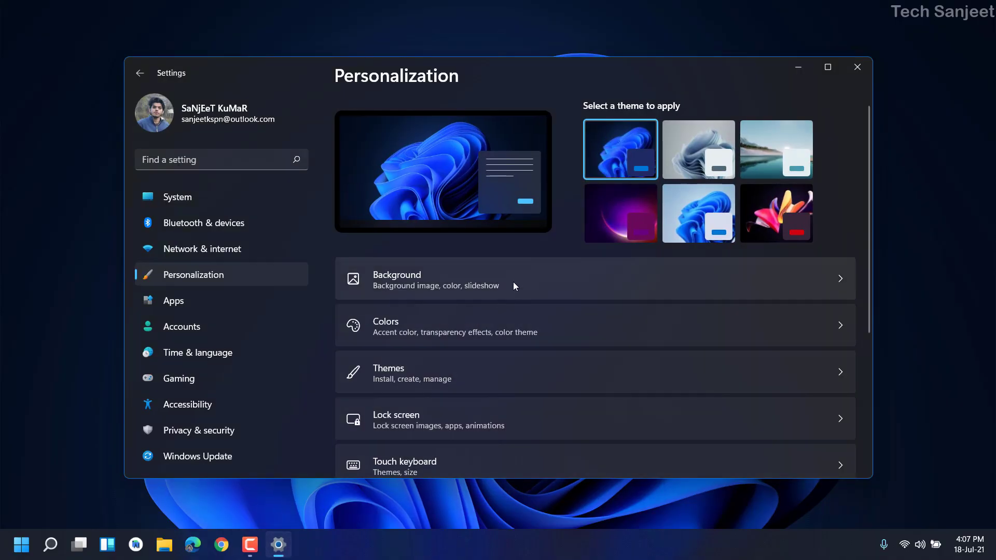
- On the Colors page, keep Dark as the mode with transparency effects left on
click(516, 332)
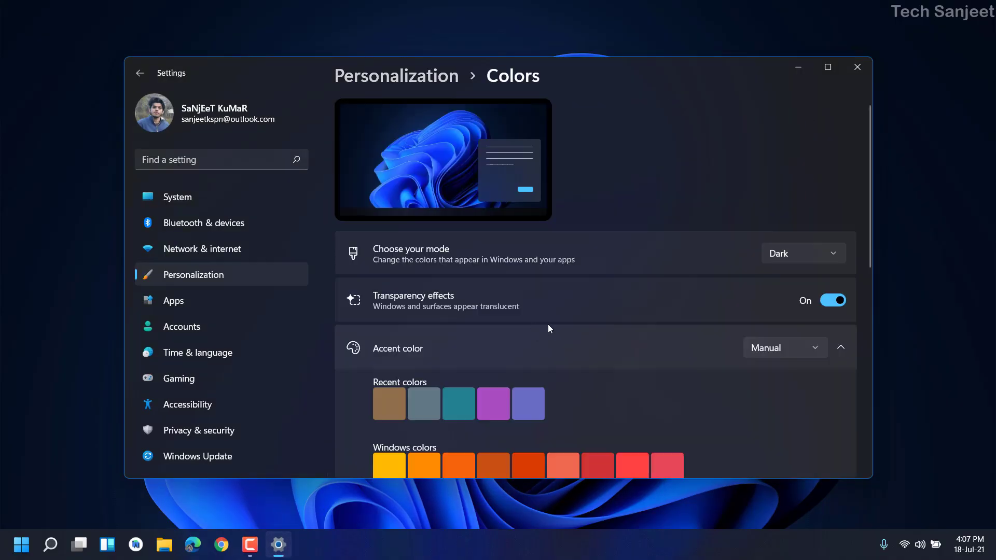
click(830, 302)
click(835, 301)
click(834, 254)
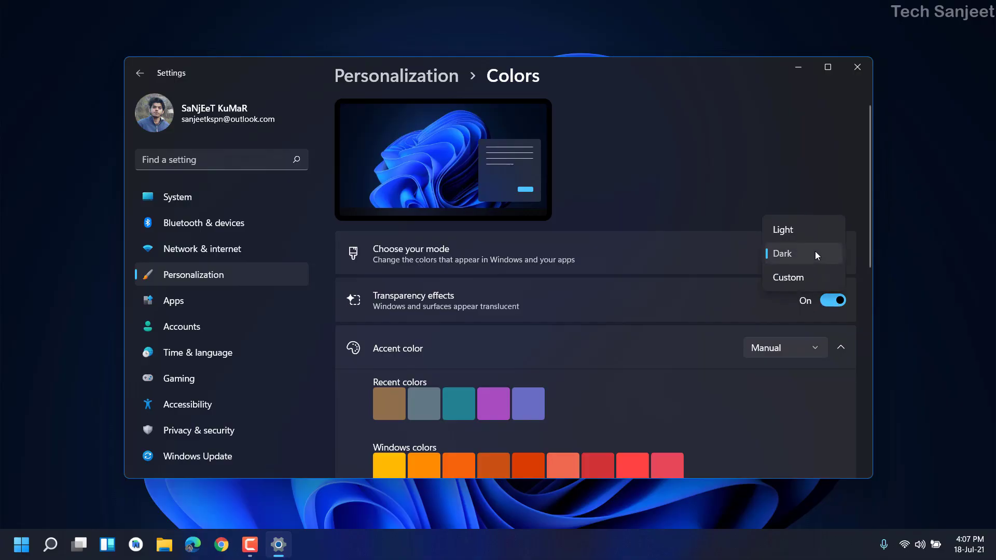
click(815, 253)
scroll(732, 327, down, 8)
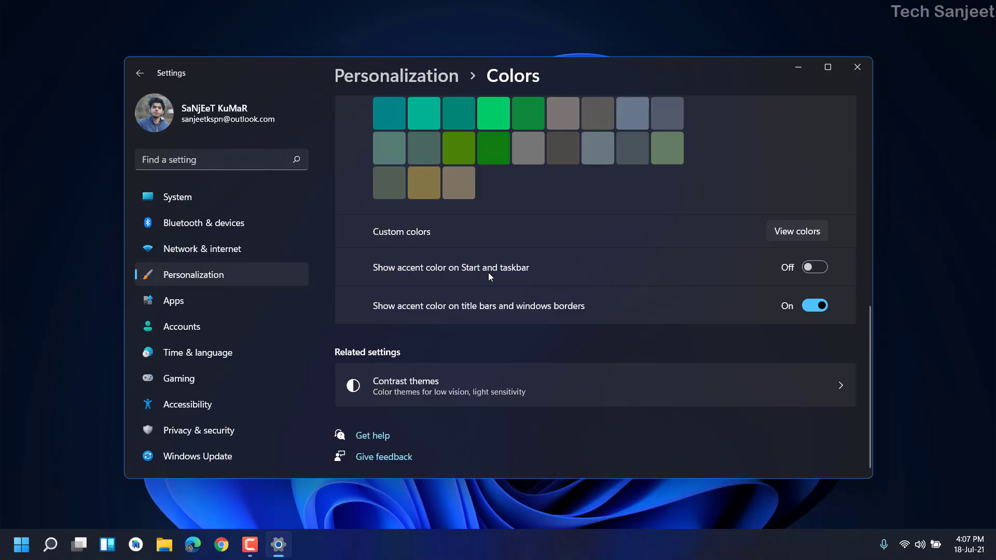
- Set the accent colour to Automatic, keeping it off Start and taskbar, and minimize Settings
click(815, 269)
click(815, 267)
scroll(564, 360, up, 6)
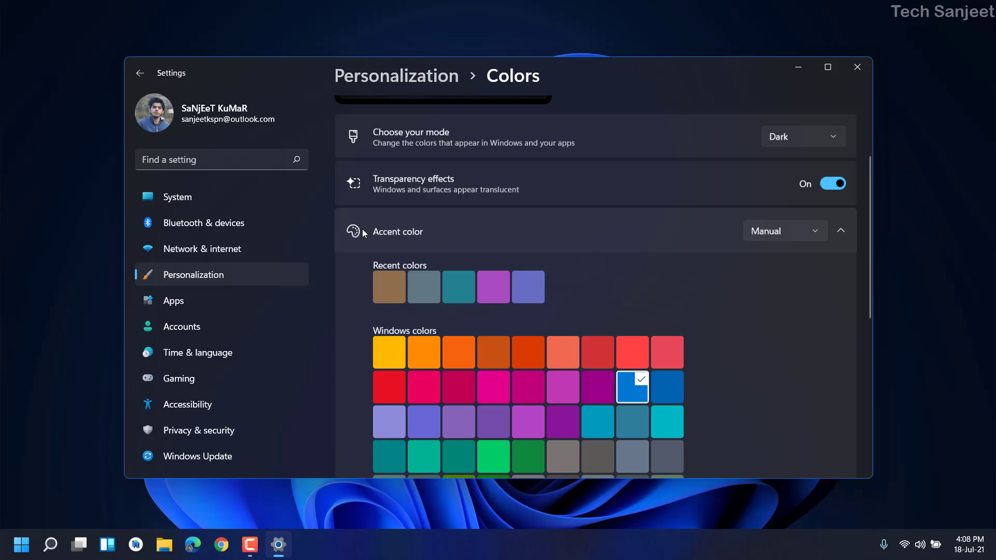
scroll(395, 258, up, 1)
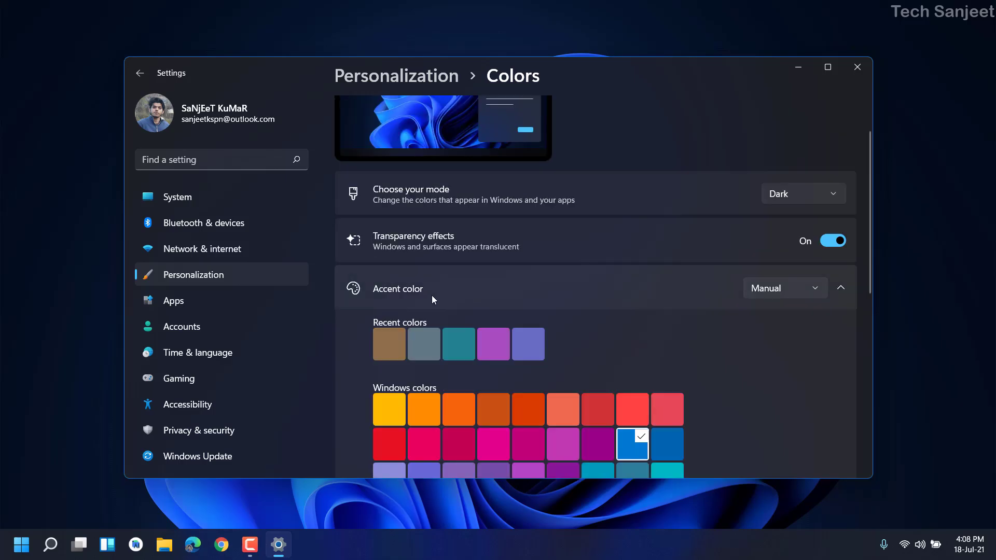
click(811, 291)
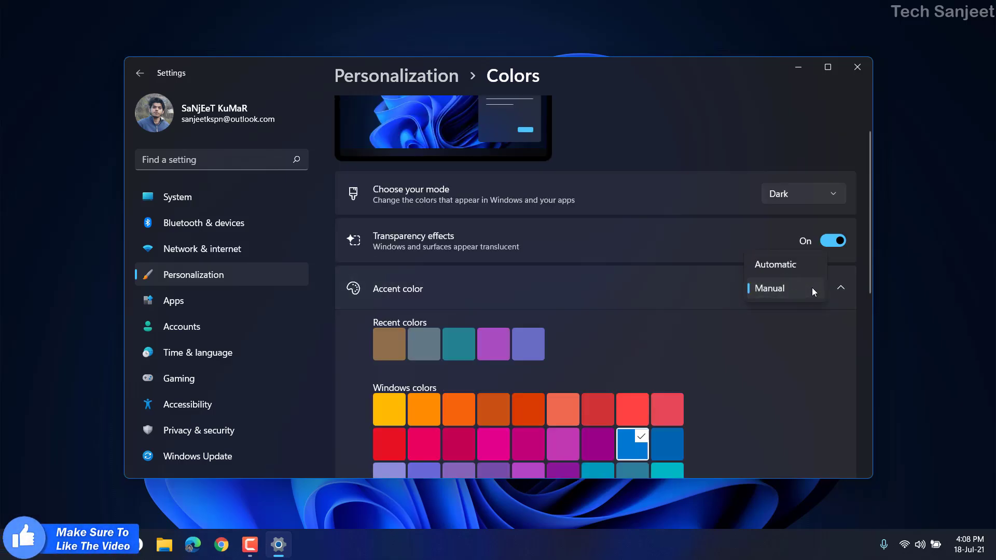
click(793, 267)
scroll(672, 130, up, 1)
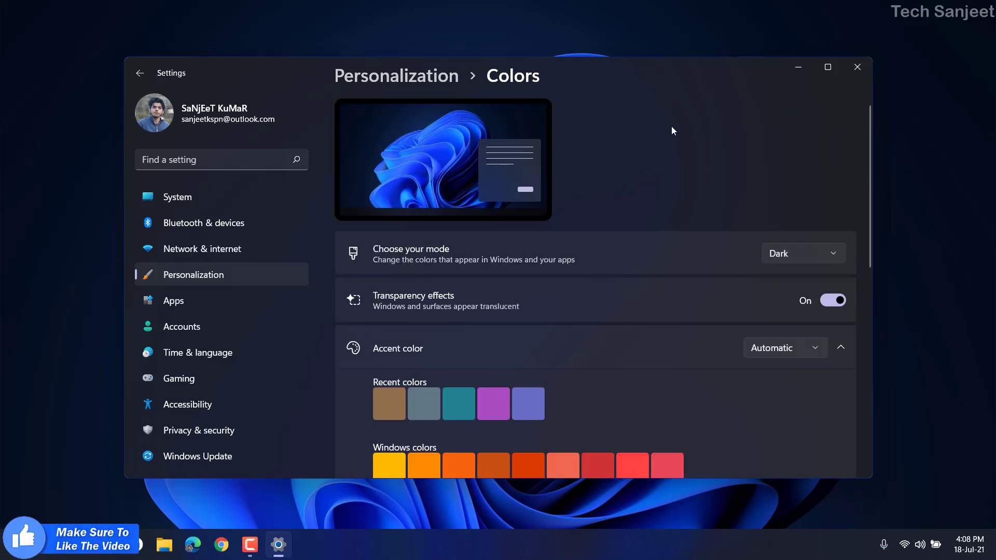
click(797, 68)
- Set pexels-ibadah-mimpi-3283186.jpg from the AAWallpapers folder as the desktop background
click(164, 545)
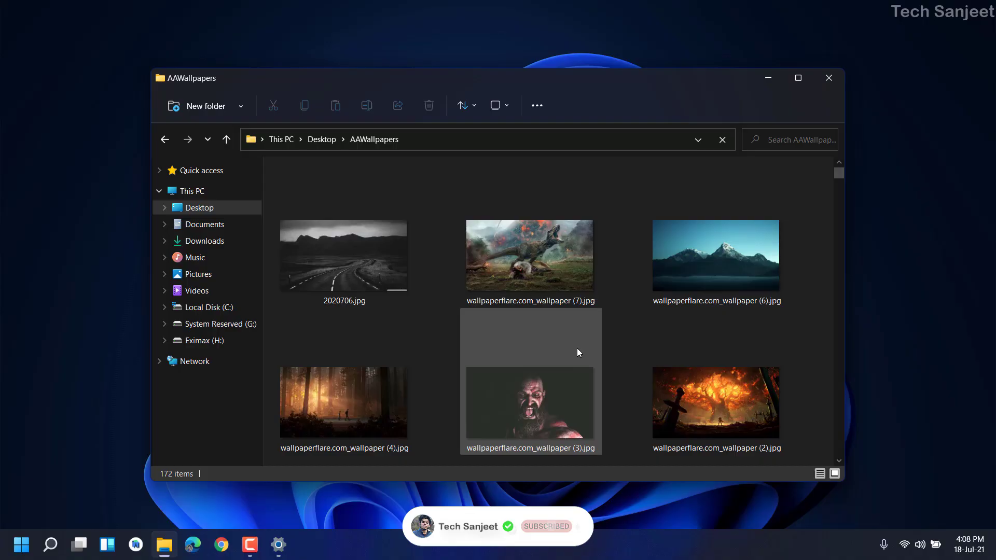
scroll(576, 347, down, 2)
scroll(579, 344, down, 5)
click(540, 395)
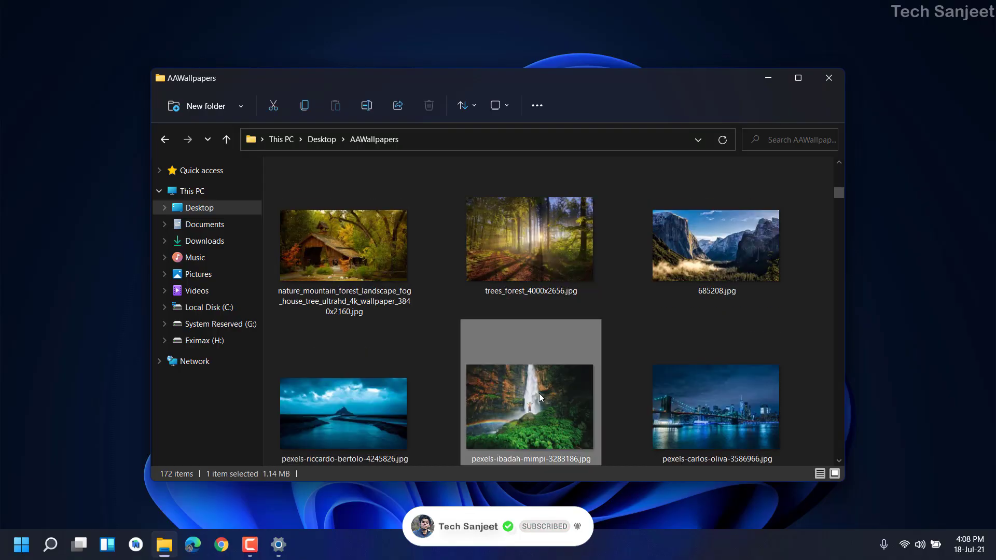
right_click(541, 396)
click(608, 185)
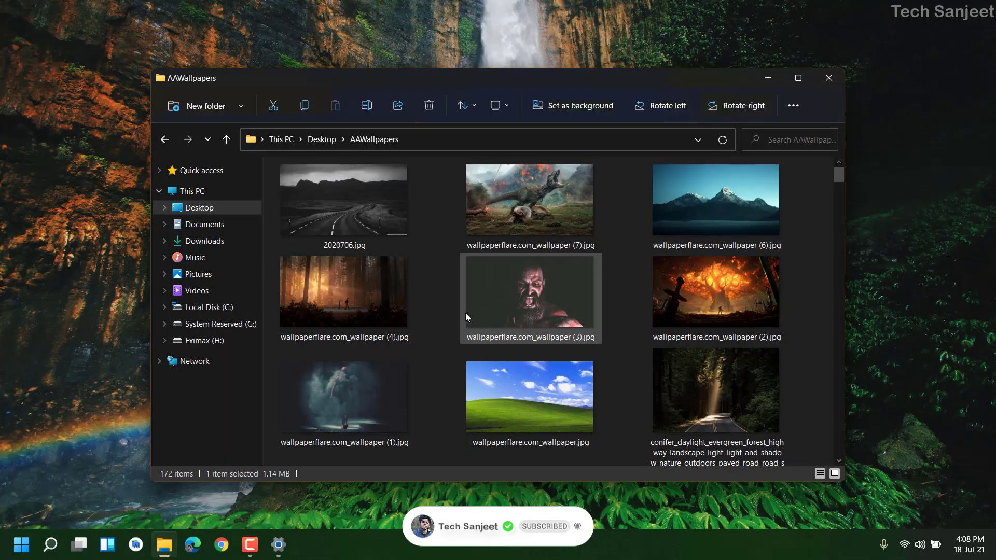
- Show the desktop and briefly open and close the Start menu
key(super+d)
key(super)
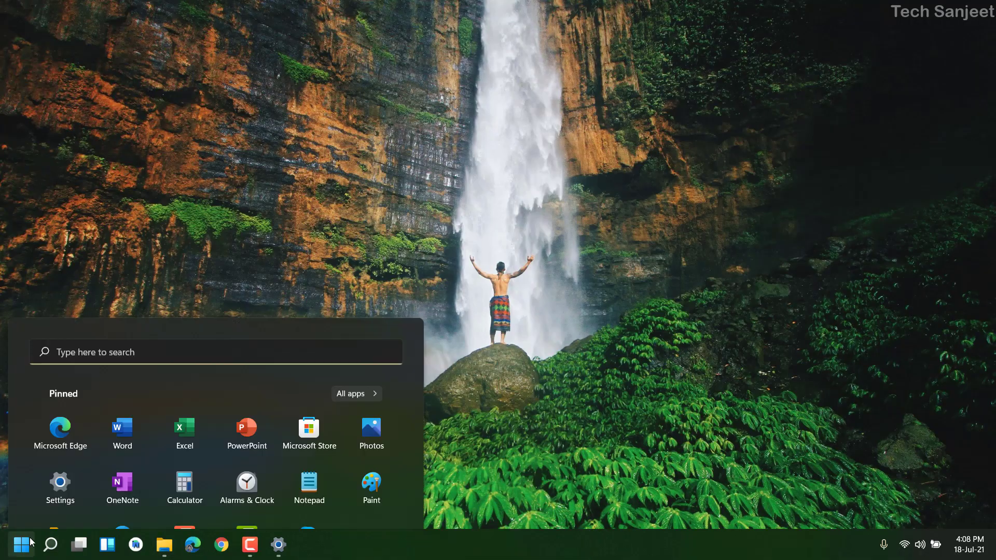
key(super)
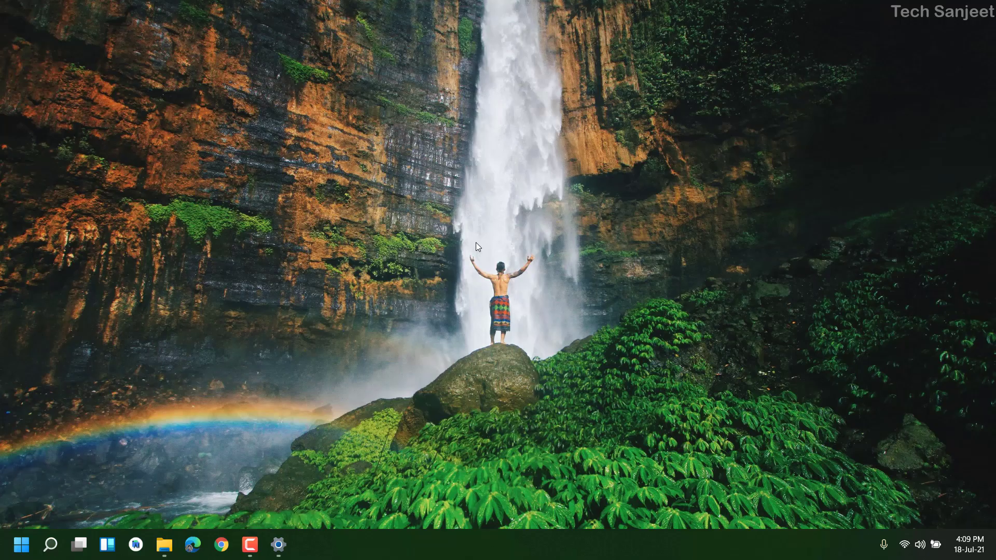
right_click(437, 192)
click(314, 204)
right_click(363, 87)
mouse_move(502, 105)
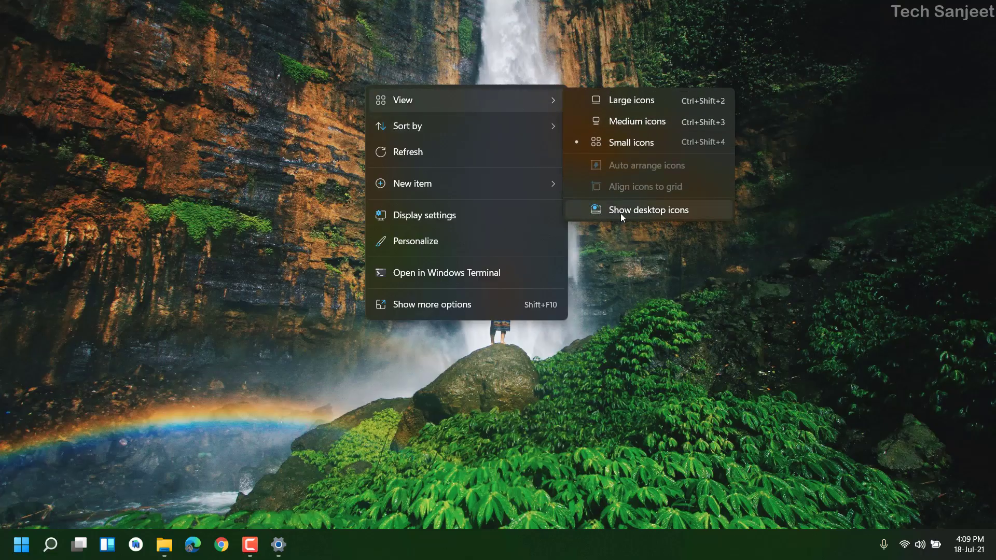
click(587, 211)
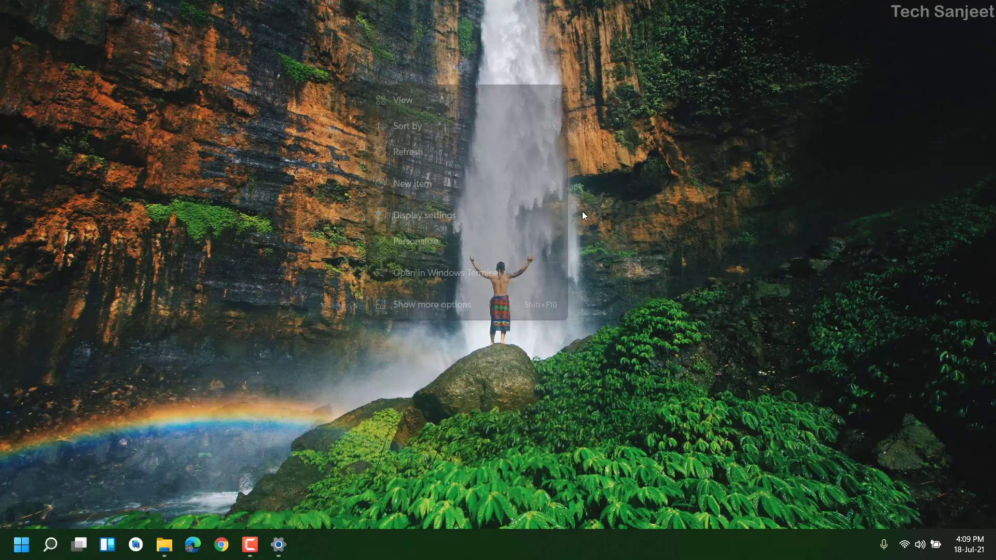
right_click(428, 125)
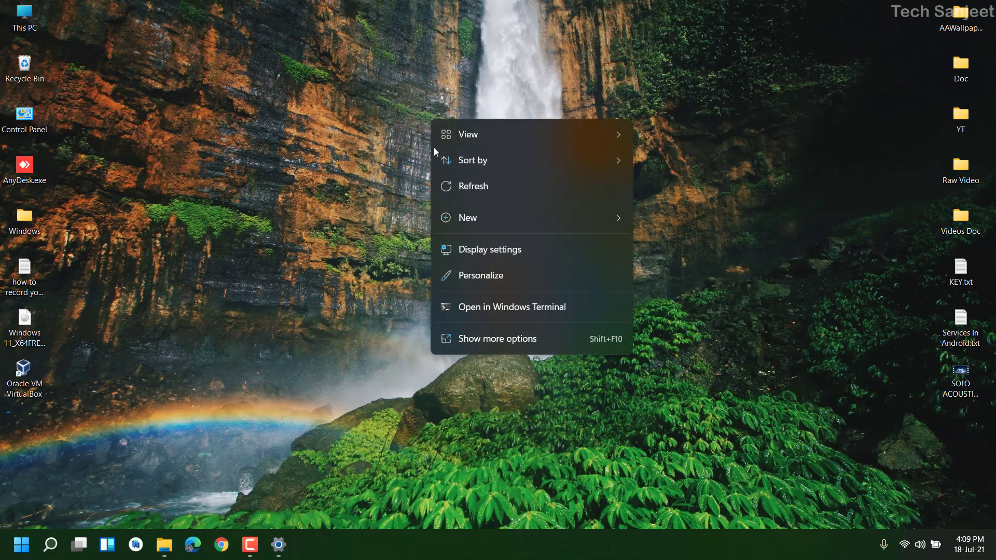
mouse_move(620, 133)
click(674, 244)
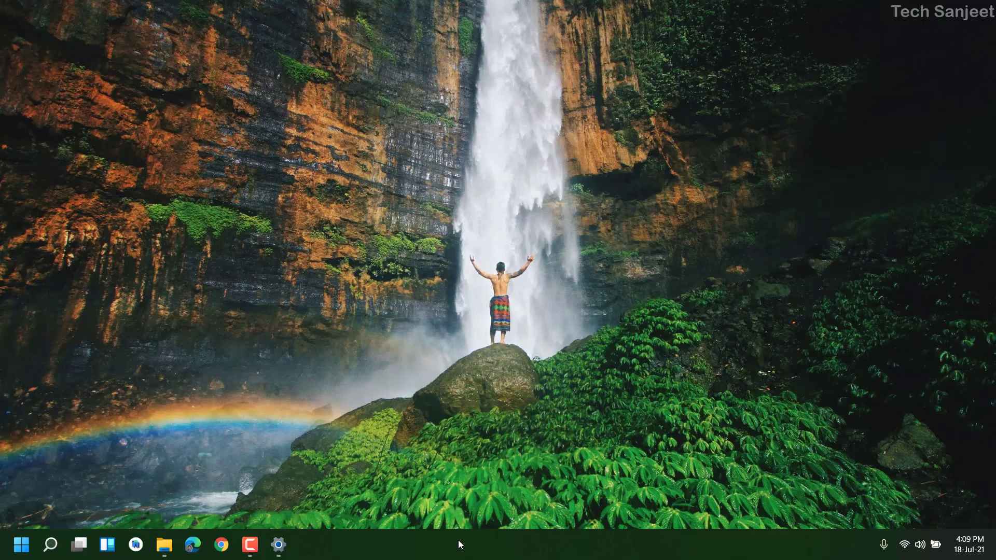
- Set Taskbar alignment to Center under the taskbar settings' Taskbar behaviors
right_click(334, 545)
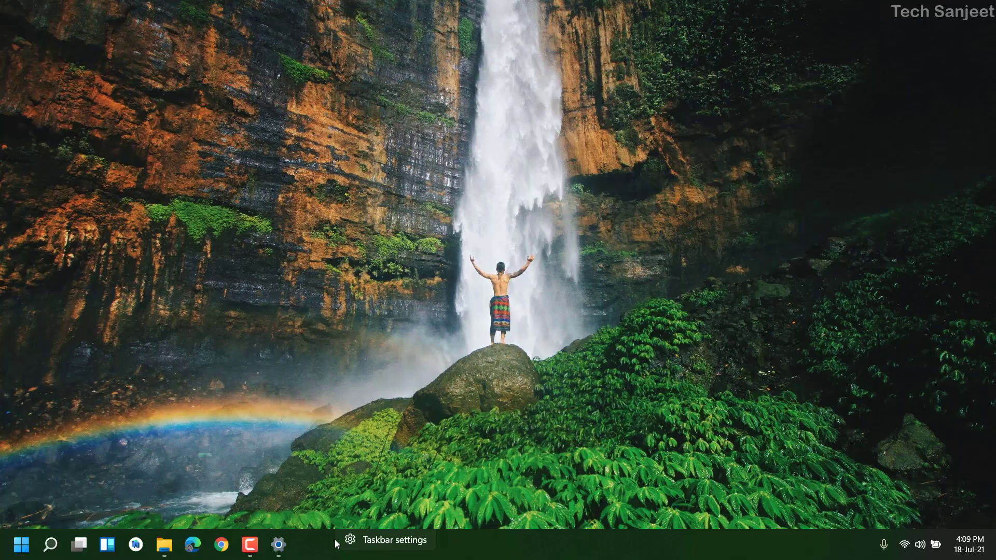
click(343, 541)
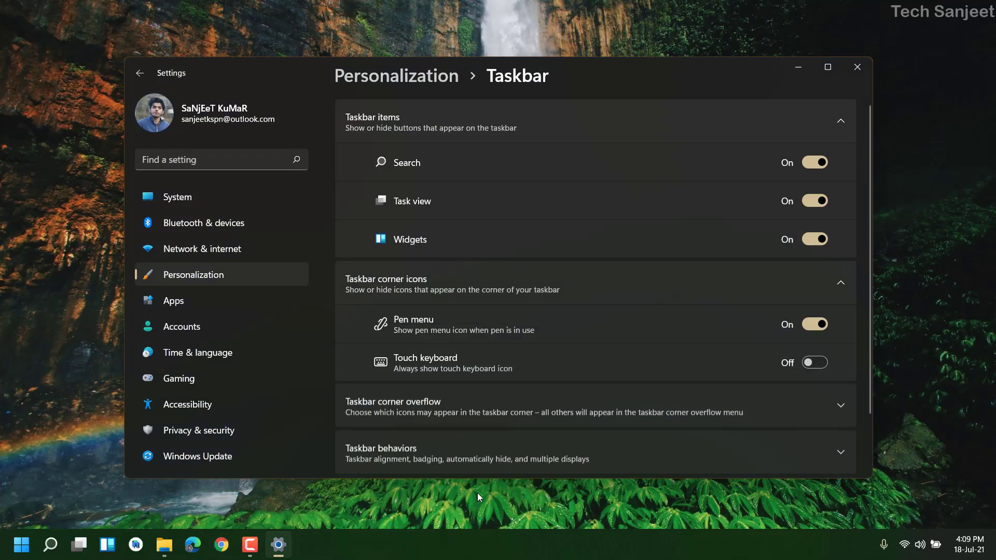
scroll(706, 372, down, 3)
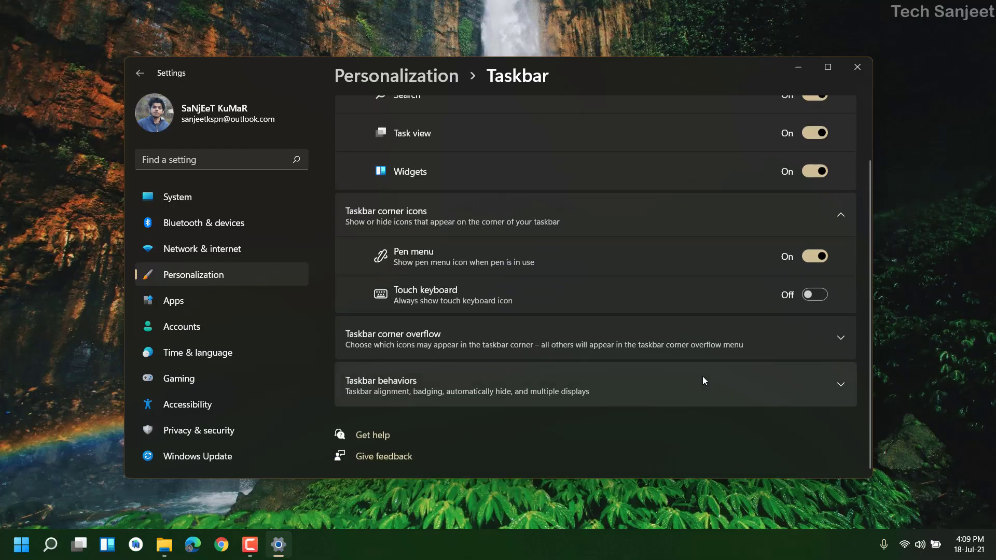
click(718, 384)
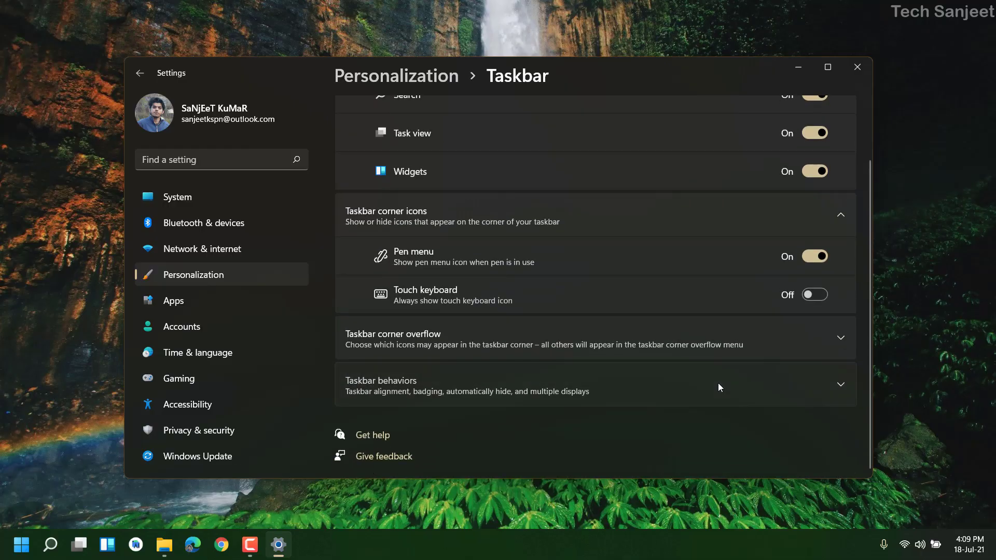
click(794, 423)
click(781, 446)
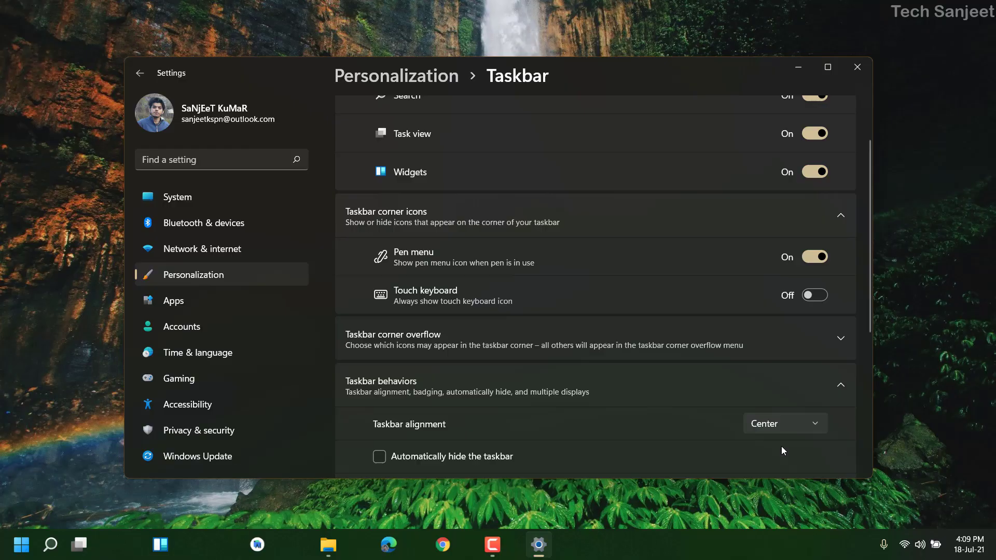
- Turn the taskbar's auto-hide option on, then back off
scroll(468, 410, down, 3)
click(432, 282)
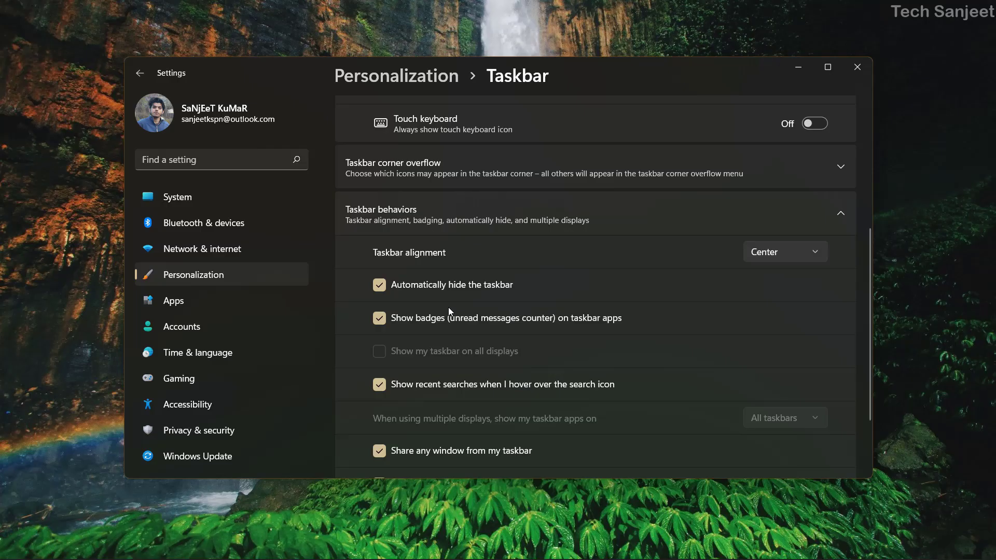
click(444, 287)
- Open the Start menu and move the Skype tile to a new spot among pinned apps
click(383, 545)
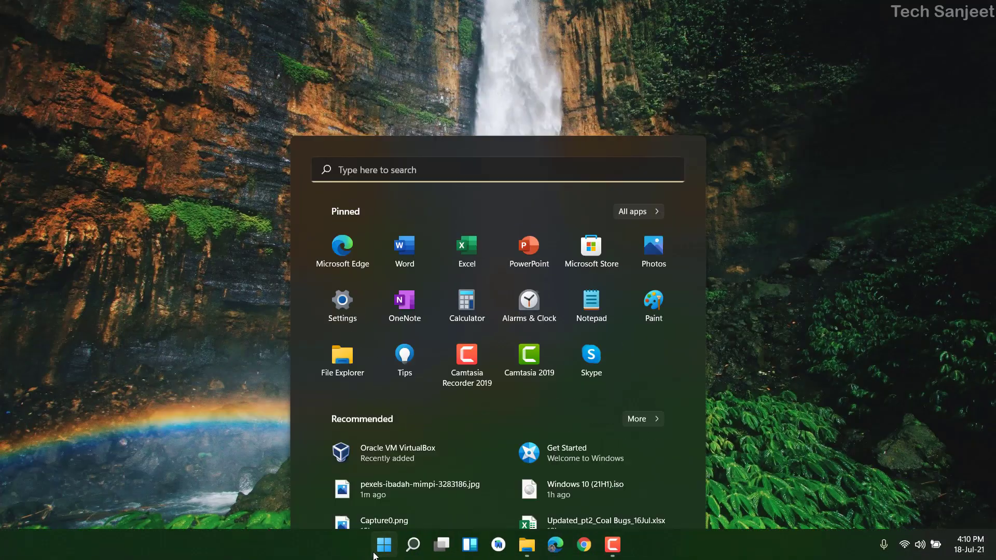
click(377, 553)
click(383, 545)
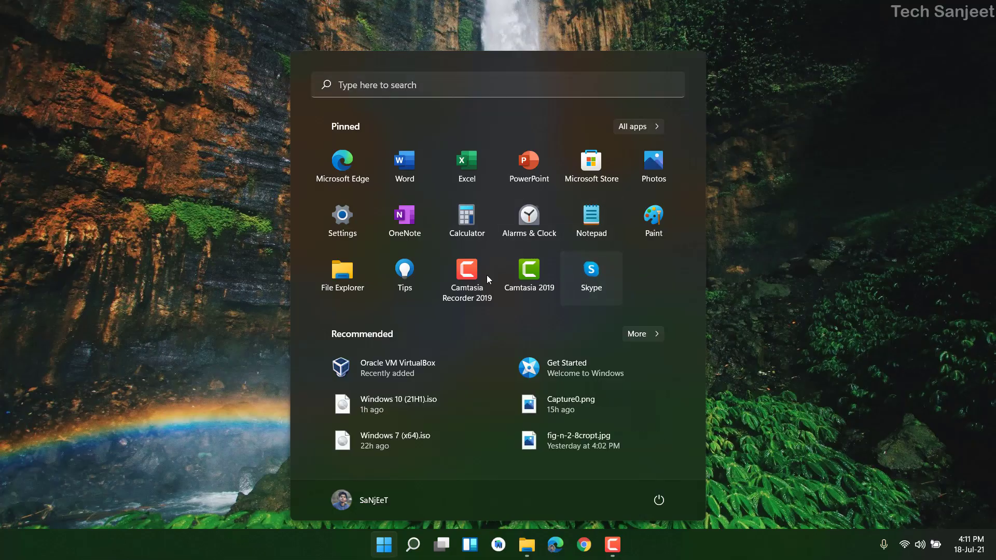
drag(592, 271, 570, 275)
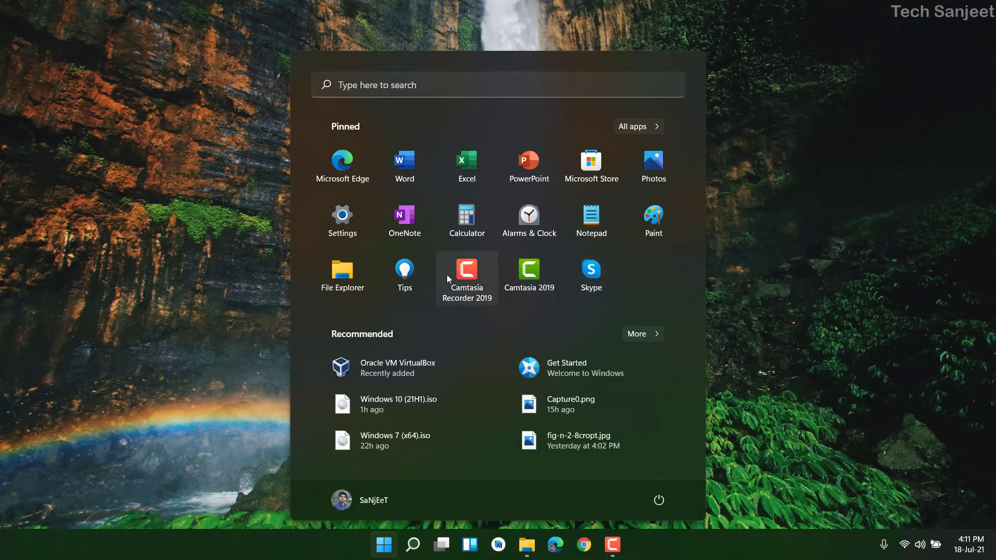
- Unpin Tips, leaving Camtasia Recorder 2019 right after File Explorer
right_click(412, 275)
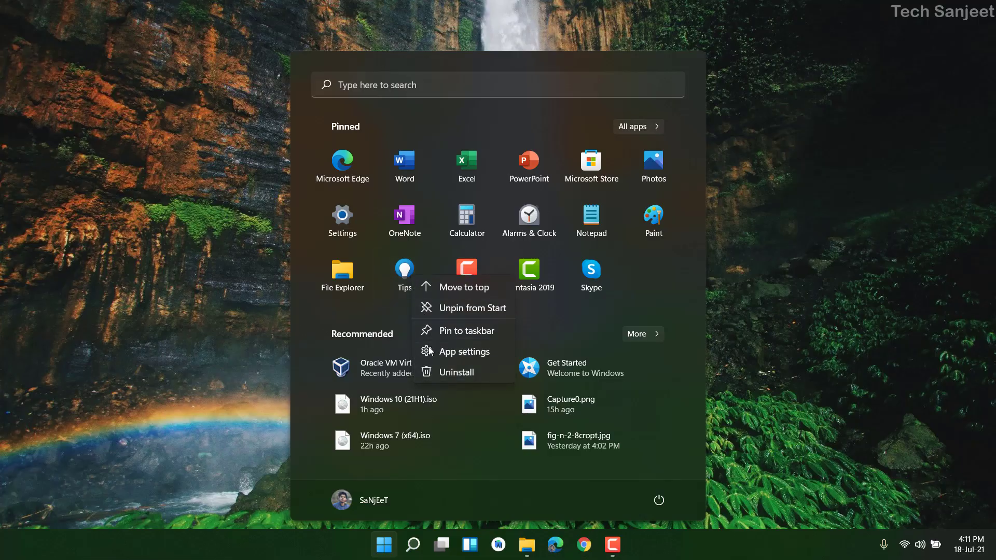
right_click(416, 289)
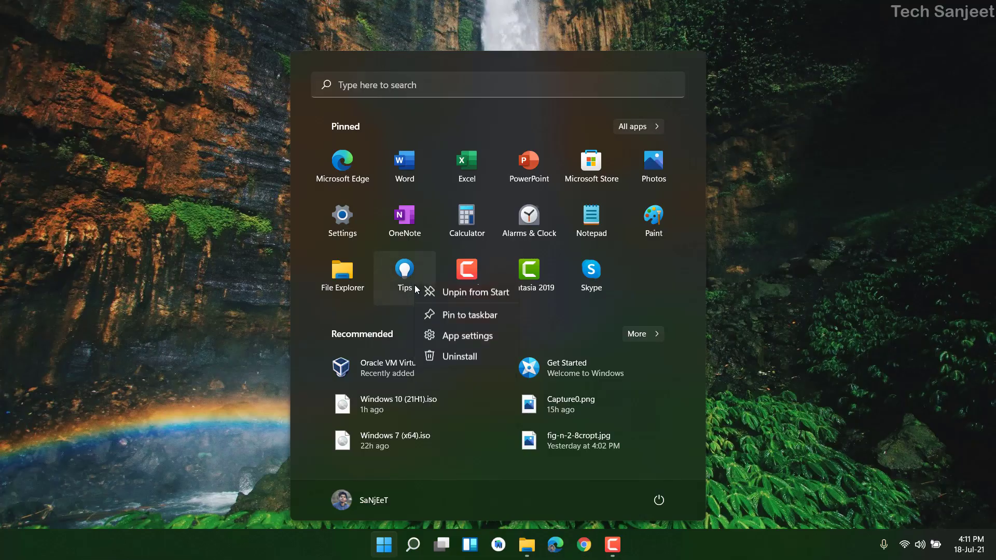
click(436, 319)
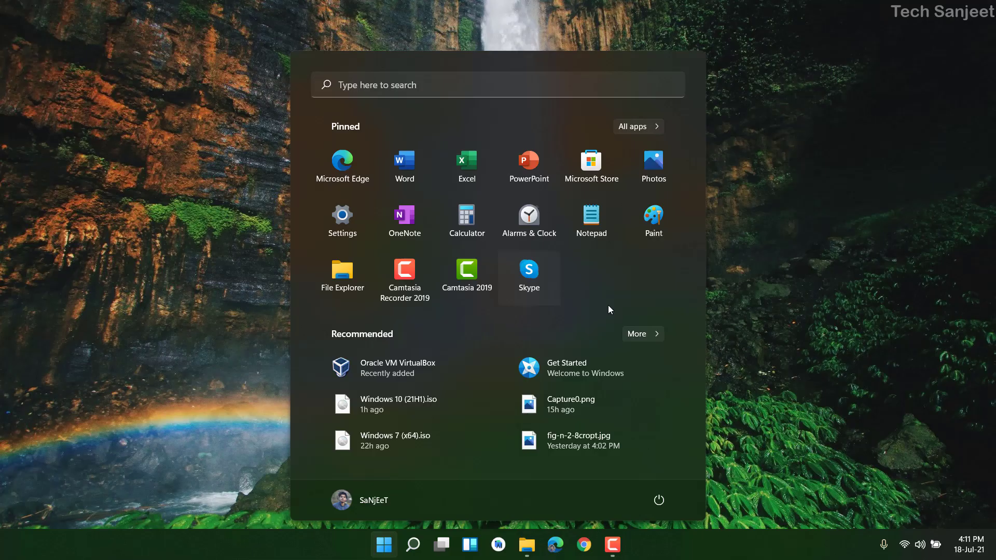
- Set mikael-gustafsson-amongtrees-2-8.jpg from AAWallpapers as the desktop wallpaper
key(super+e)
scroll(595, 289, down, 3)
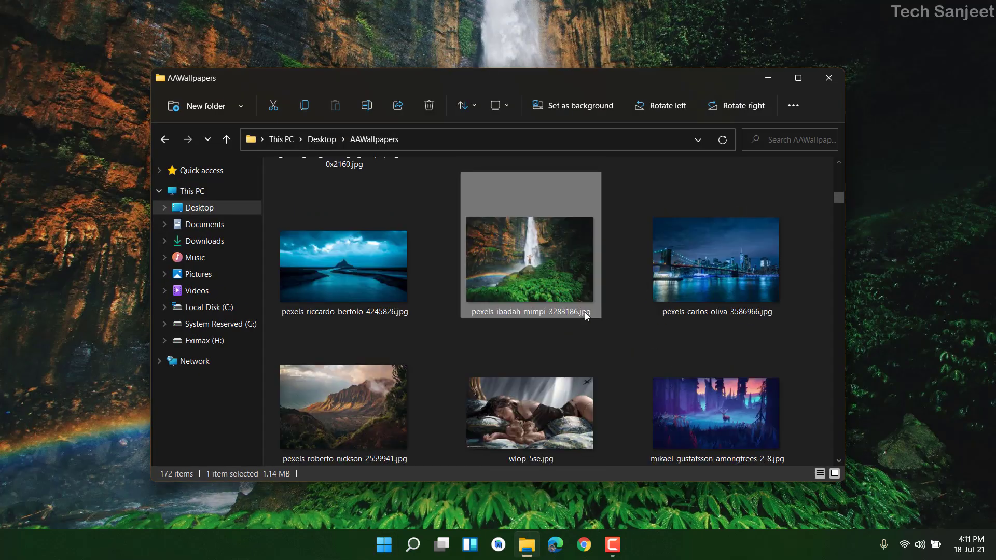
scroll(591, 317, down, 3)
right_click(690, 264)
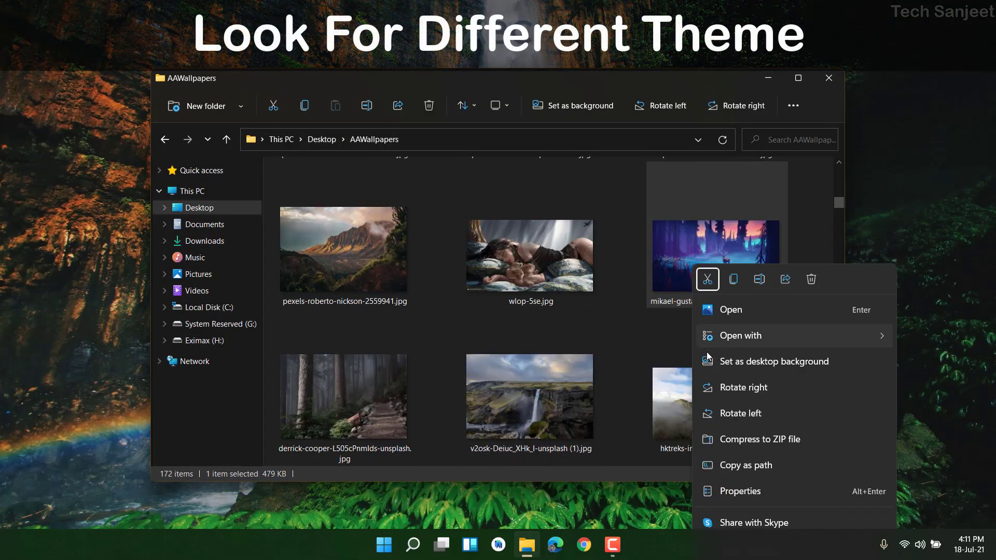
click(732, 362)
scroll(741, 296, up, 5)
- Show the desktop, then open Settings' Personalization page from the Start menu
key(super+d)
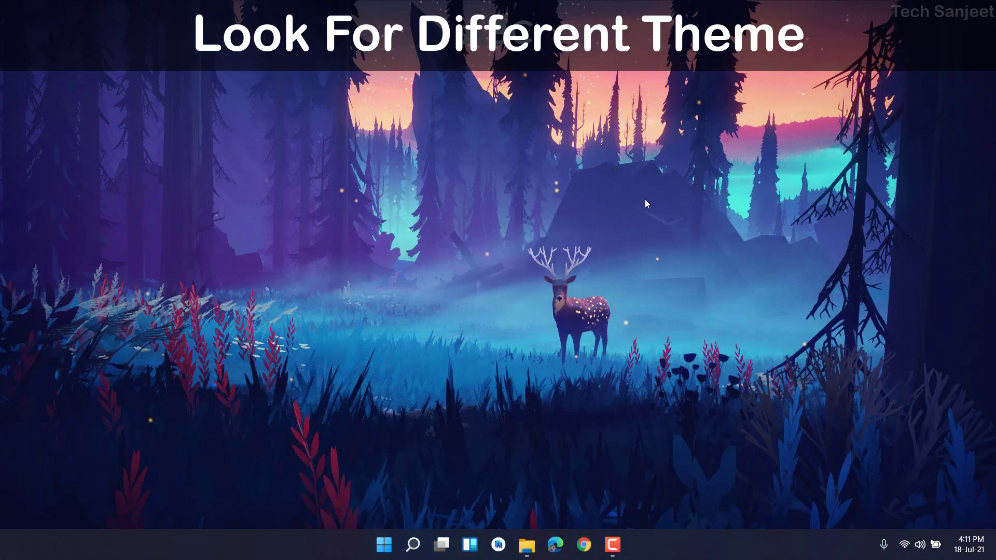
click(384, 548)
click(380, 553)
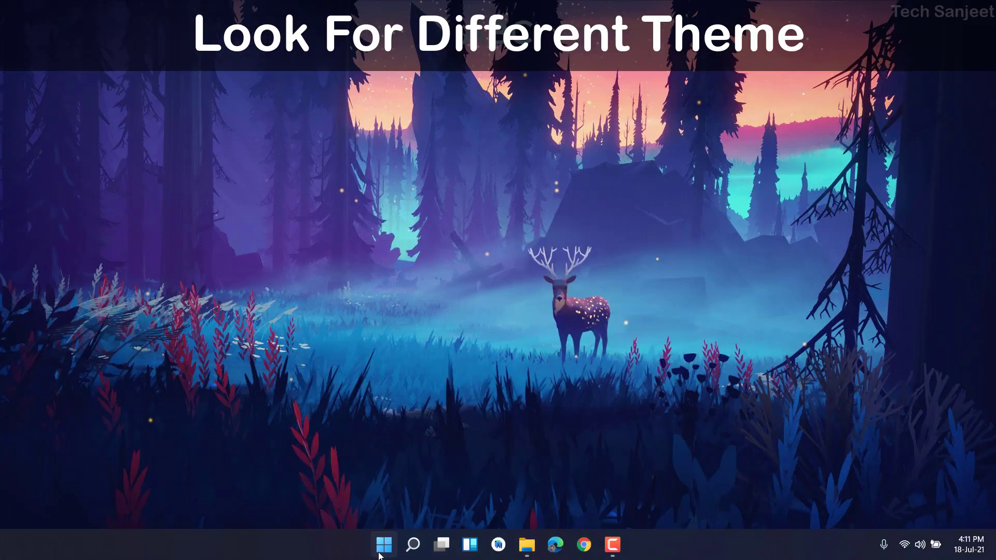
click(381, 553)
click(360, 224)
click(262, 283)
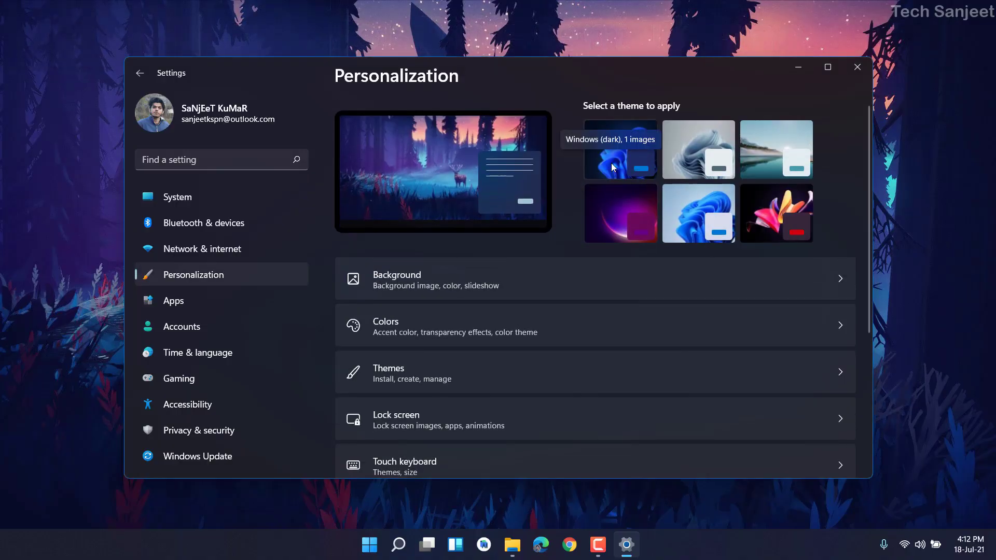
- Reapply the Windows (dark) theme and turn on Show accent color on Start and taskbar
click(611, 162)
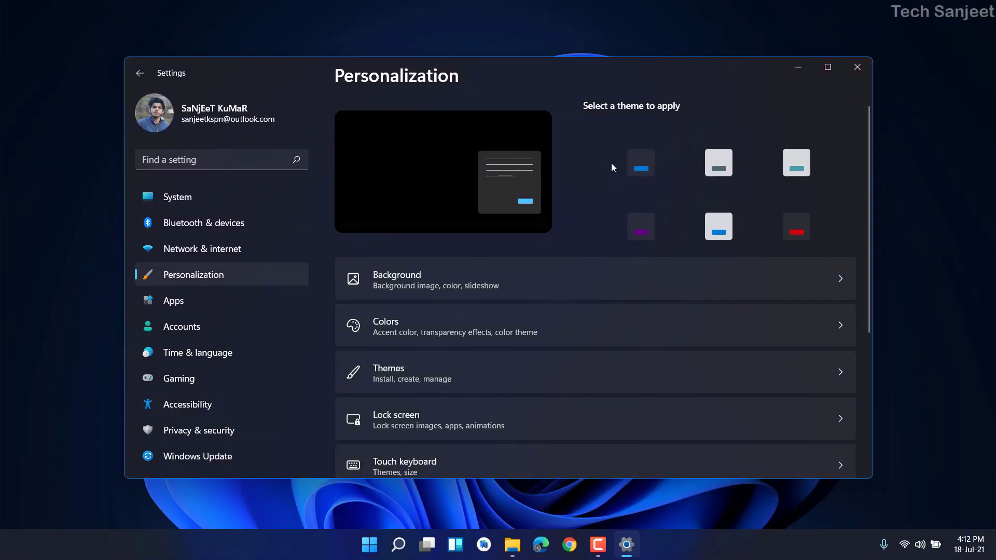
click(648, 339)
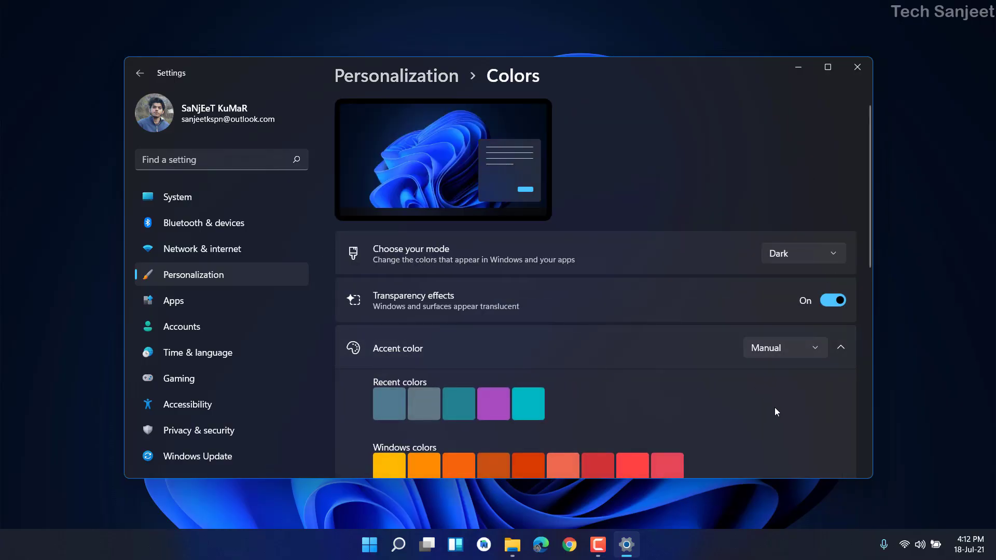
scroll(774, 406, down, 10)
click(815, 270)
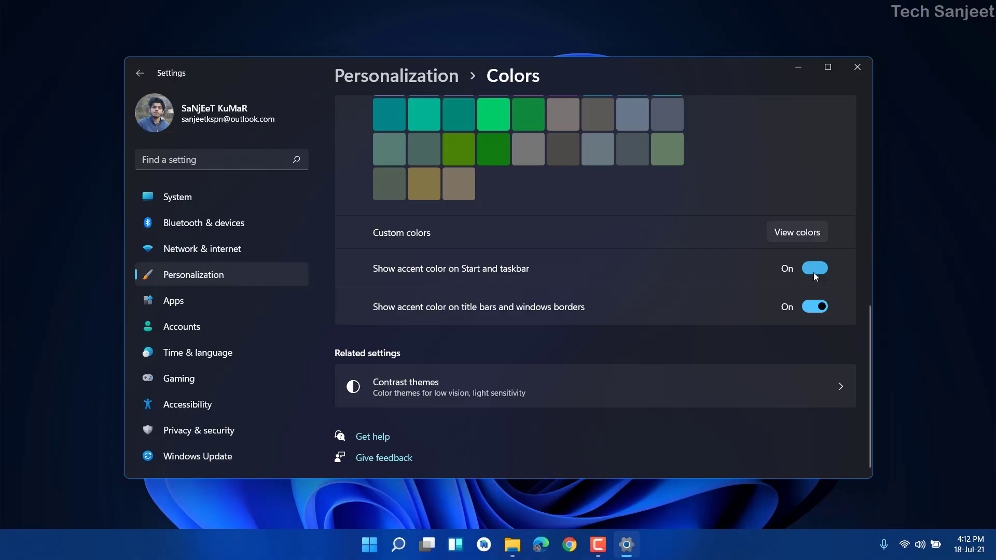
scroll(570, 332, up, 5)
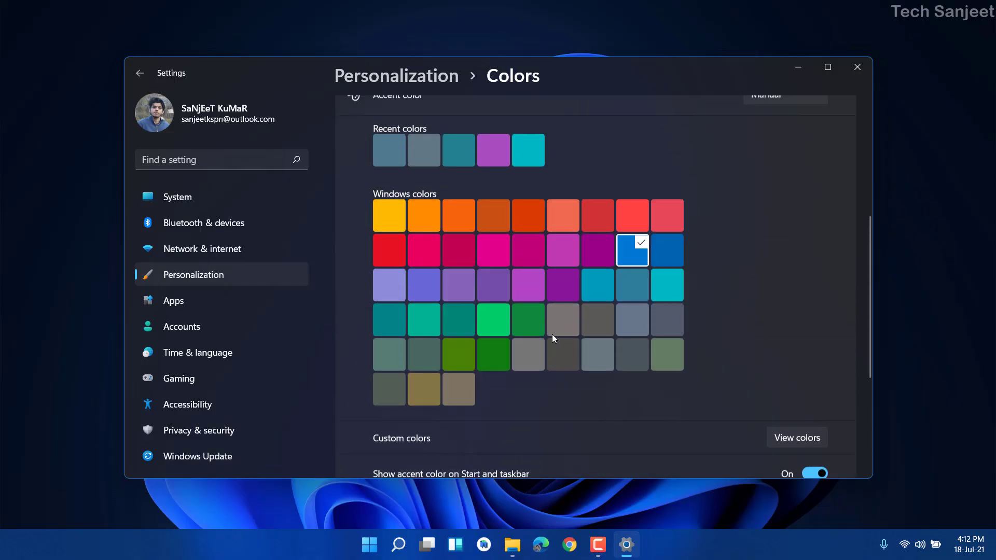
- Set mikael-gustafsson-amongtrees-2-8.jpg as the background again, then minimize Explorer and Settings
click(512, 545)
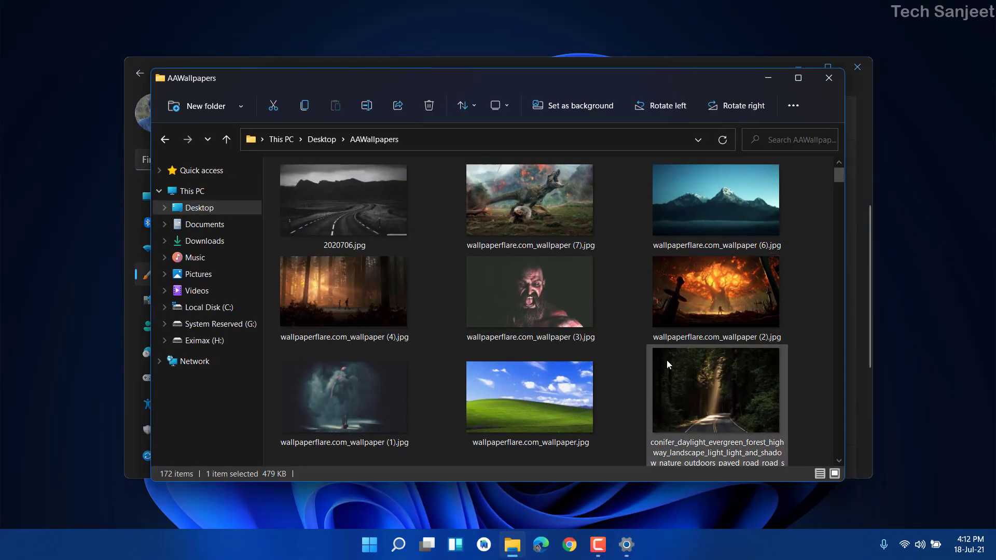
scroll(672, 342, down, 3)
scroll(657, 334, down, 4)
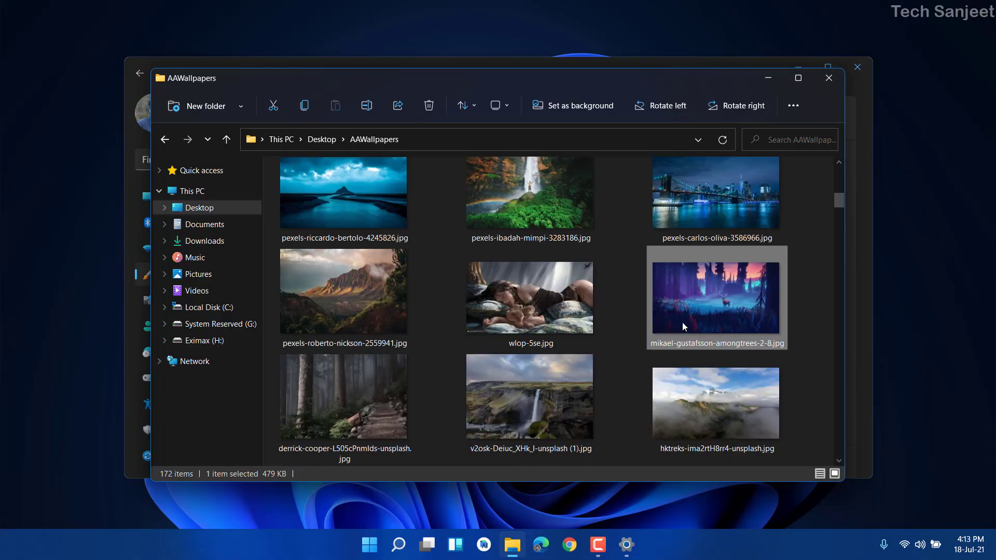
right_click(682, 323)
click(751, 113)
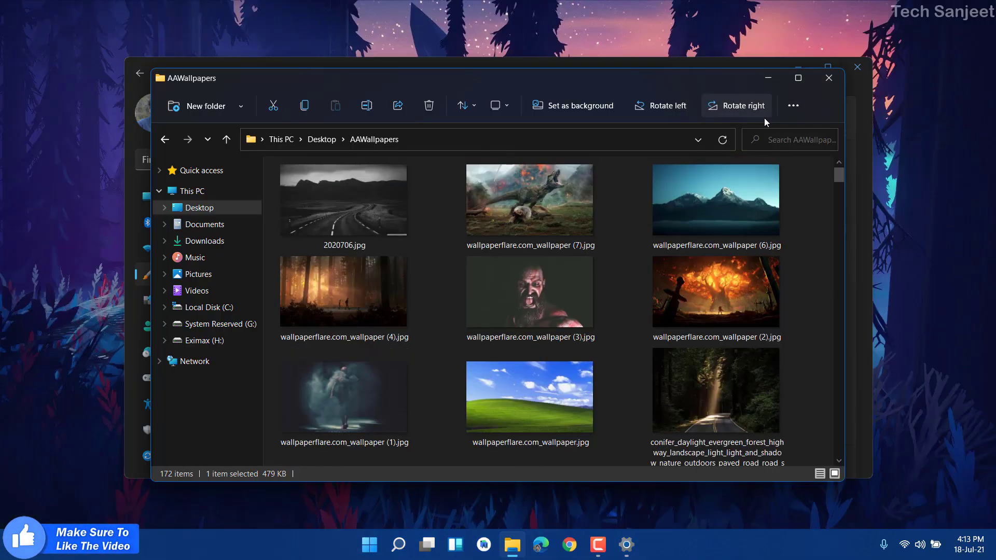
click(775, 79)
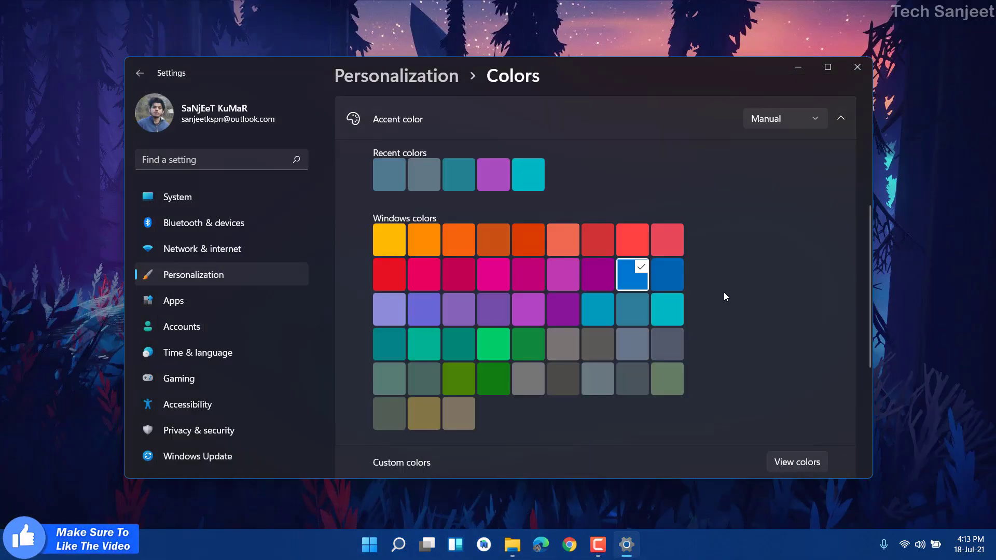
scroll(724, 292, up, 3)
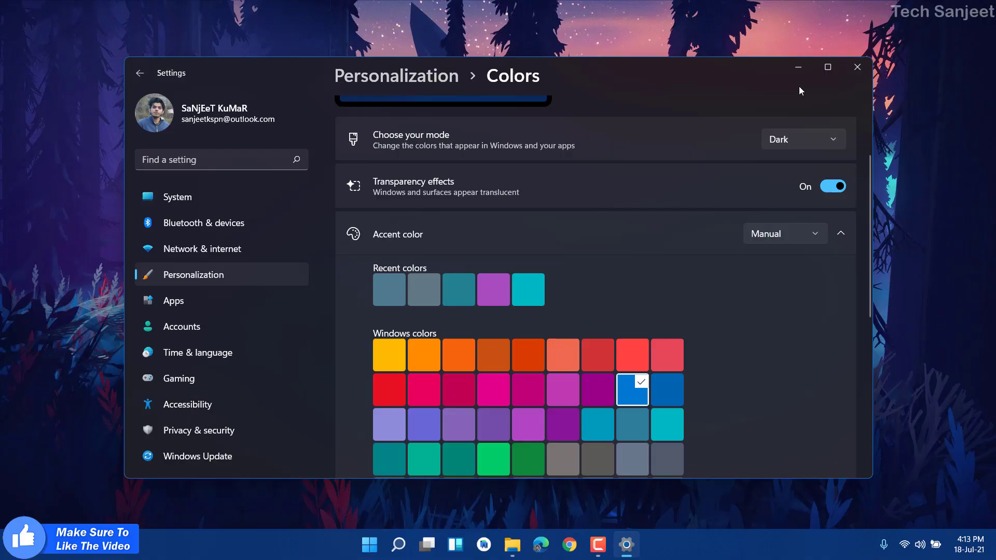
click(798, 68)
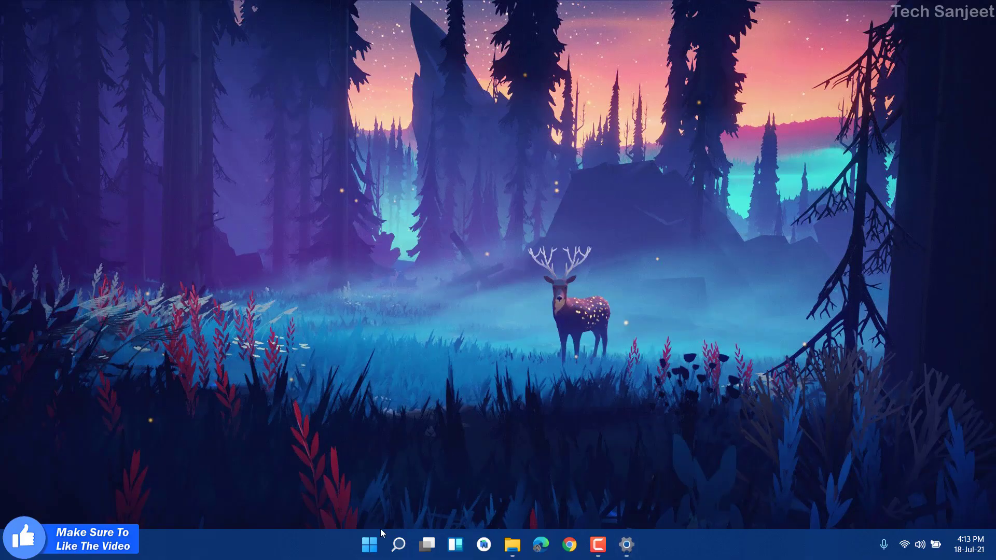
click(369, 546)
click(369, 546)
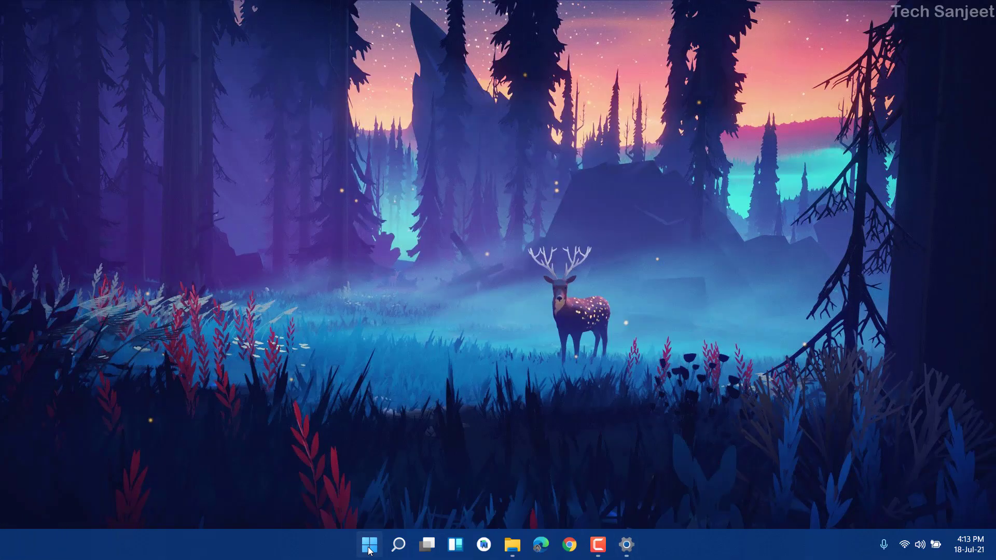
click(370, 546)
click(369, 545)
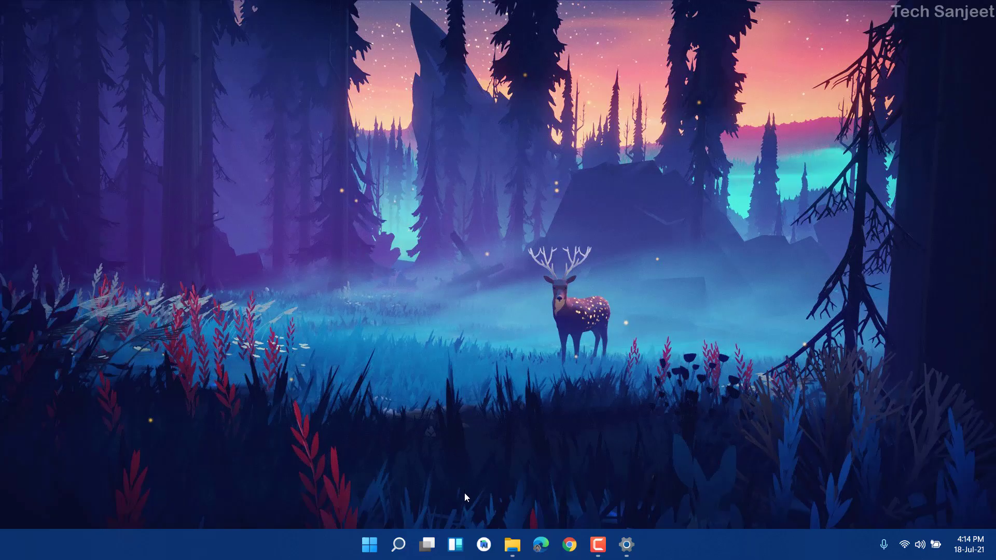
click(455, 547)
click(470, 439)
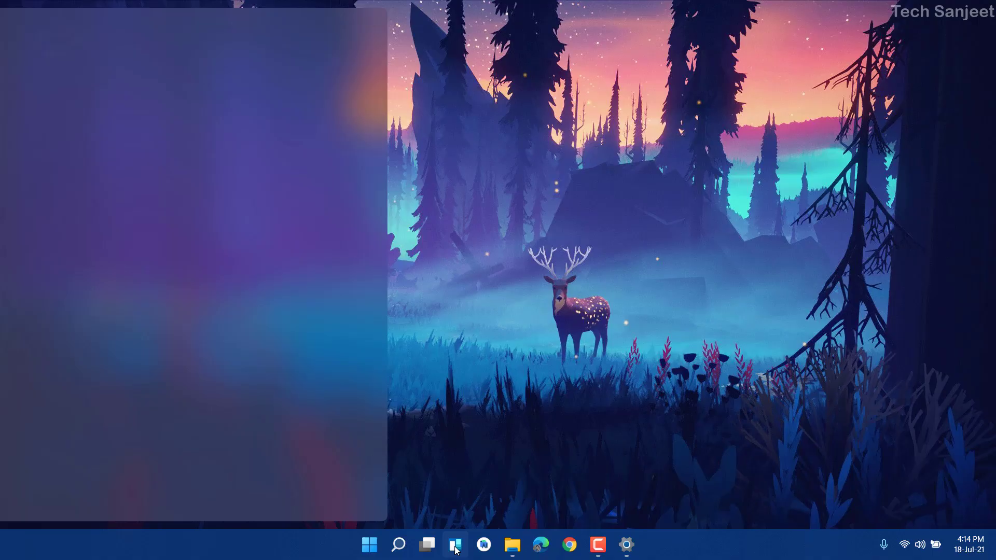